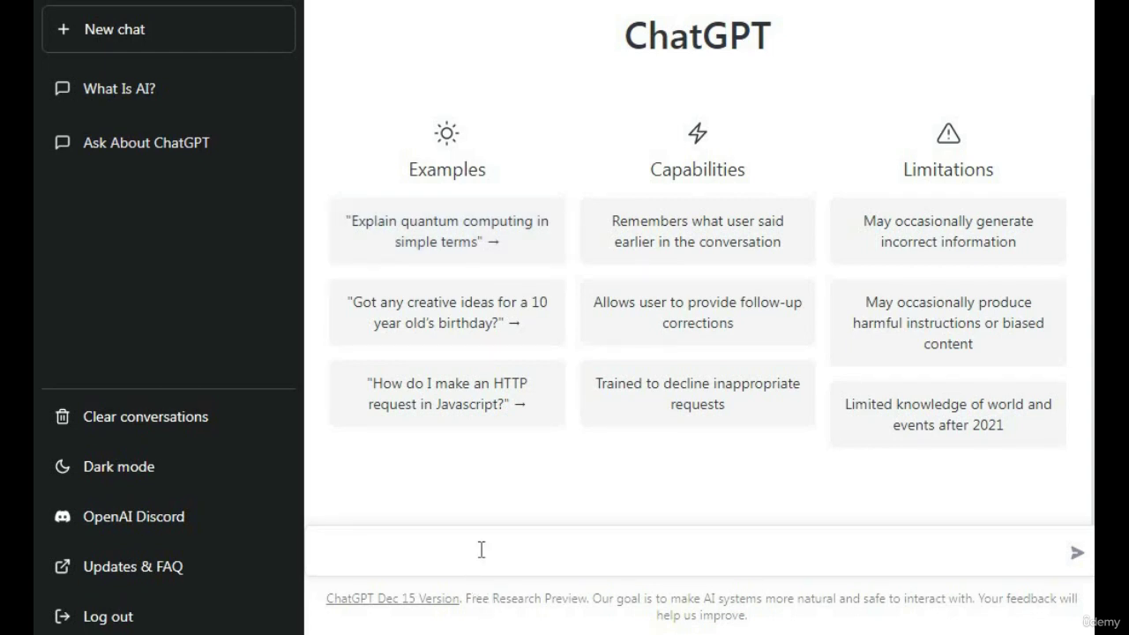
Ask the chatbot "what is software engineering" in the new conversation
text(hat is soft)
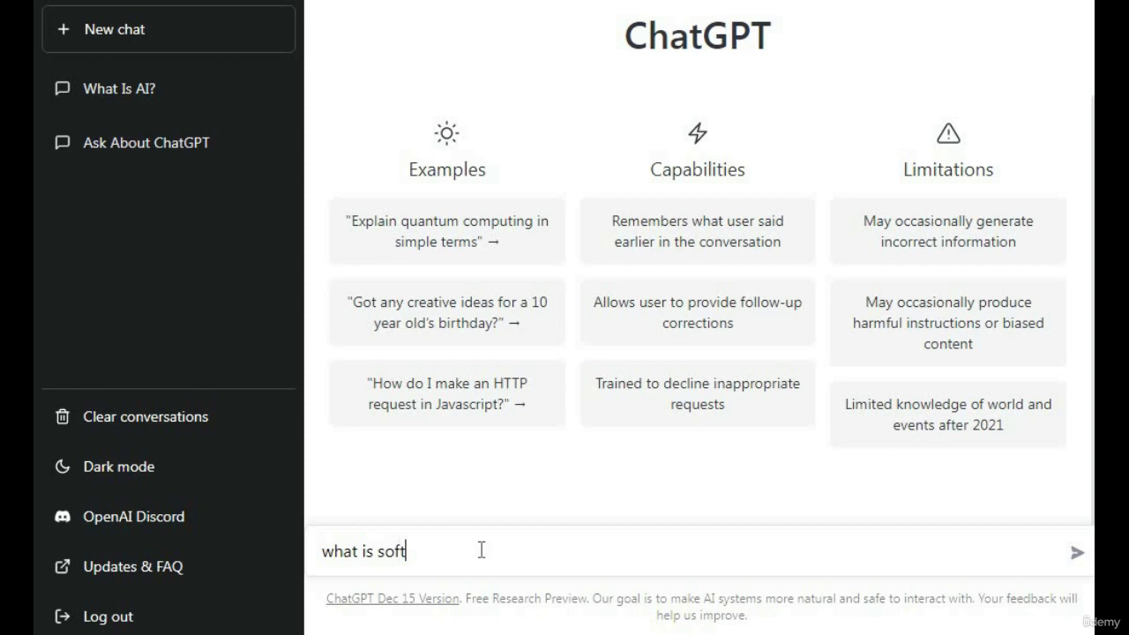
text(ware engineerin)
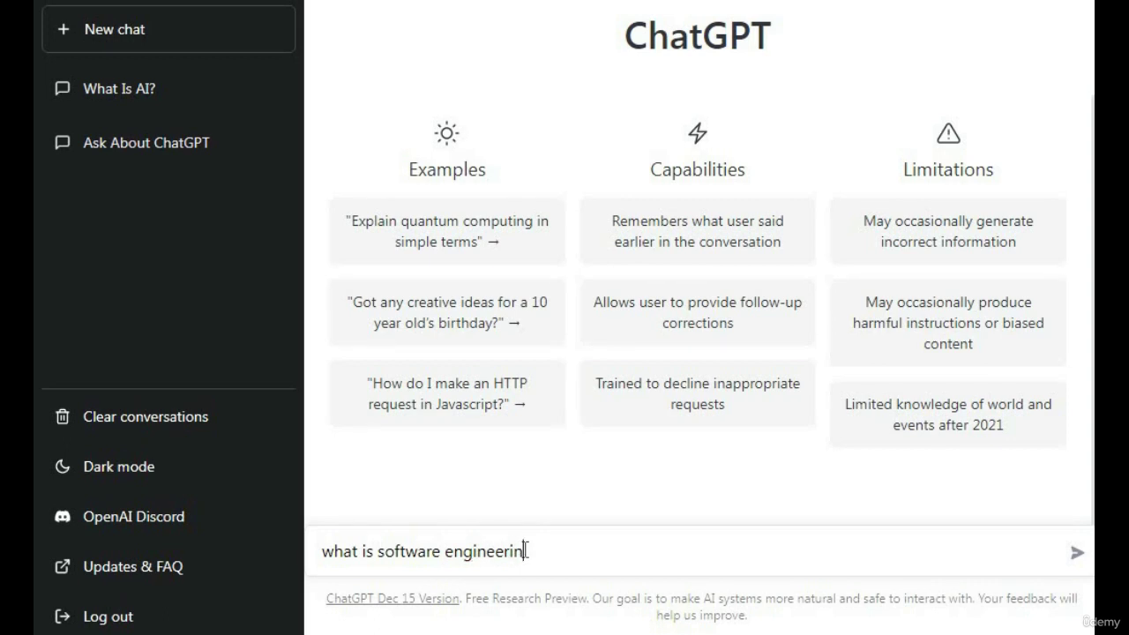
text(g)
key(Return)
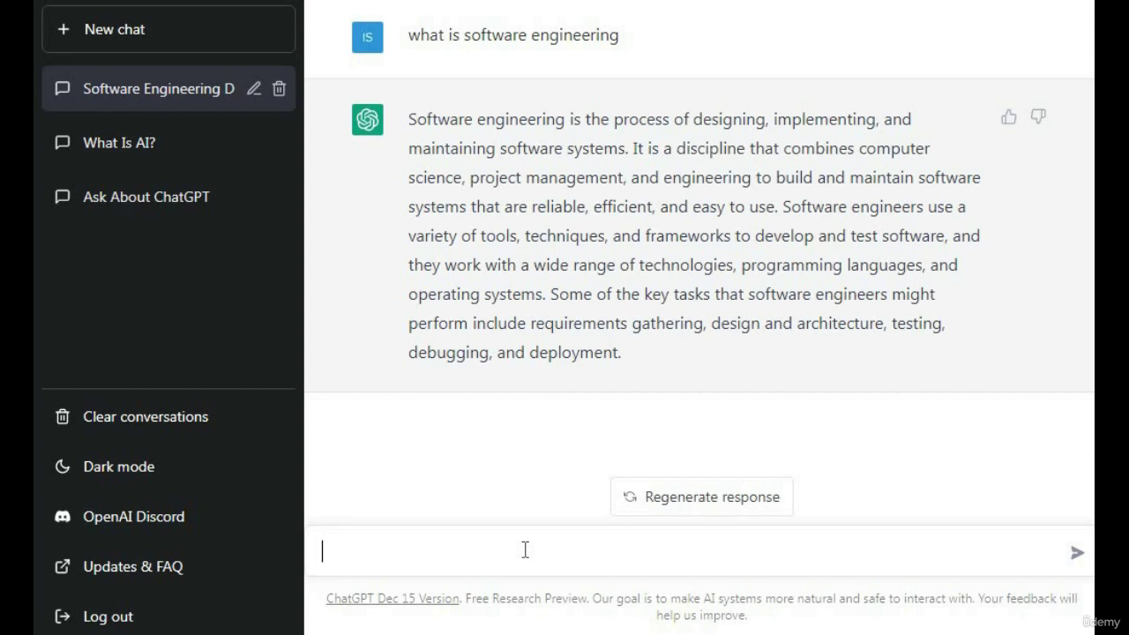
Ask the follow-up question "how many programming languages use in software engineering", correcting the misspelled word "languages" before sending it
text(how many pr)
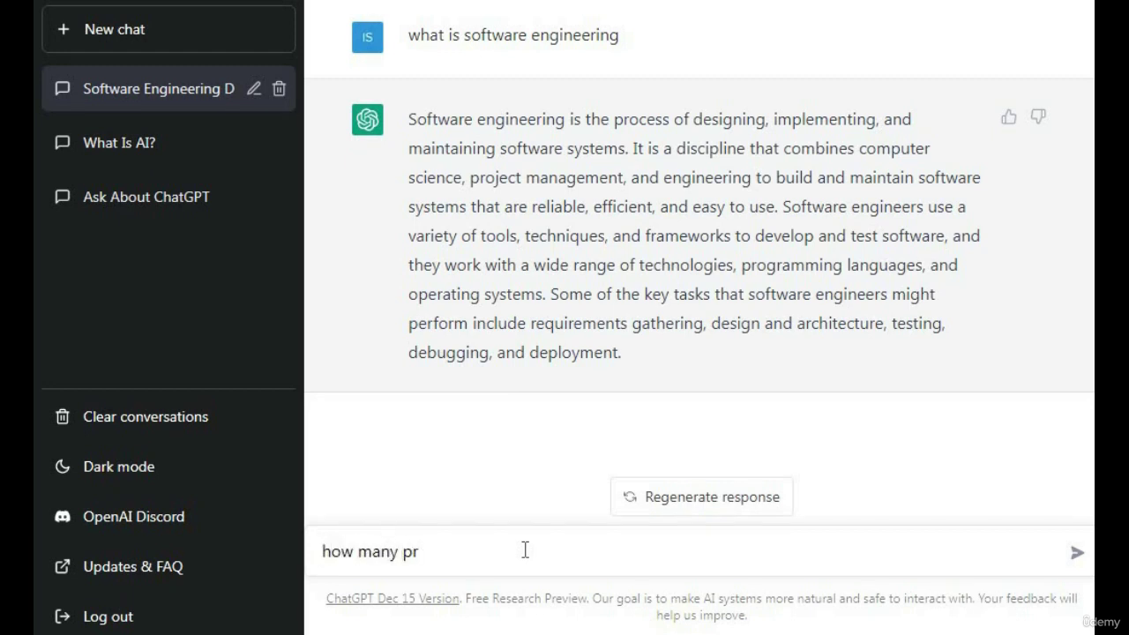
text(ogramming)
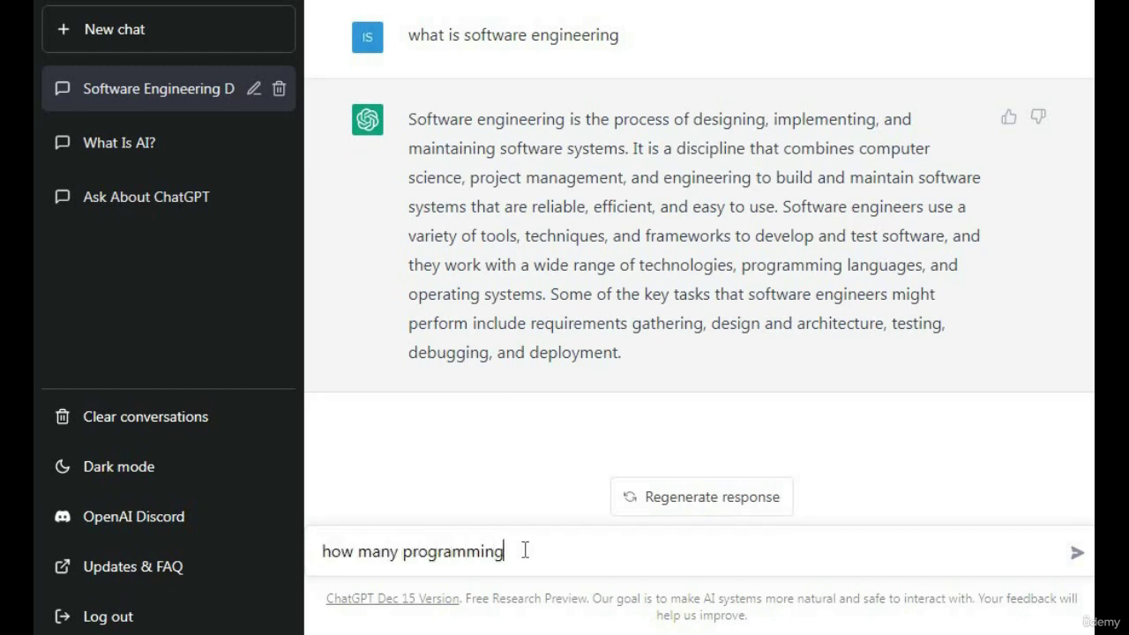
text( lanagues)
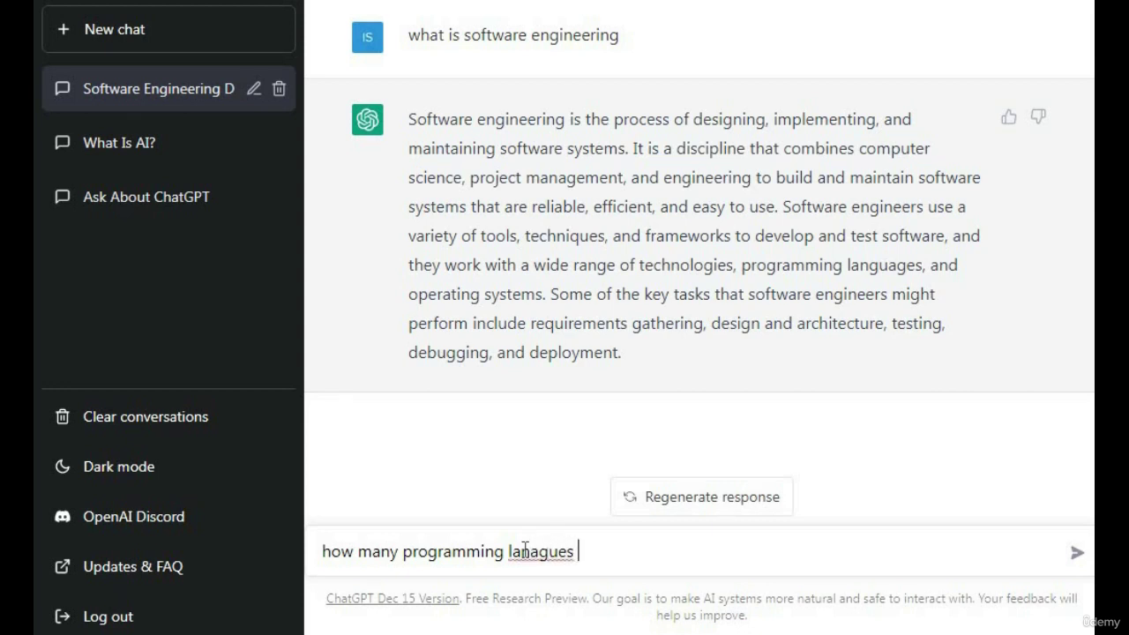
right_click(524, 549)
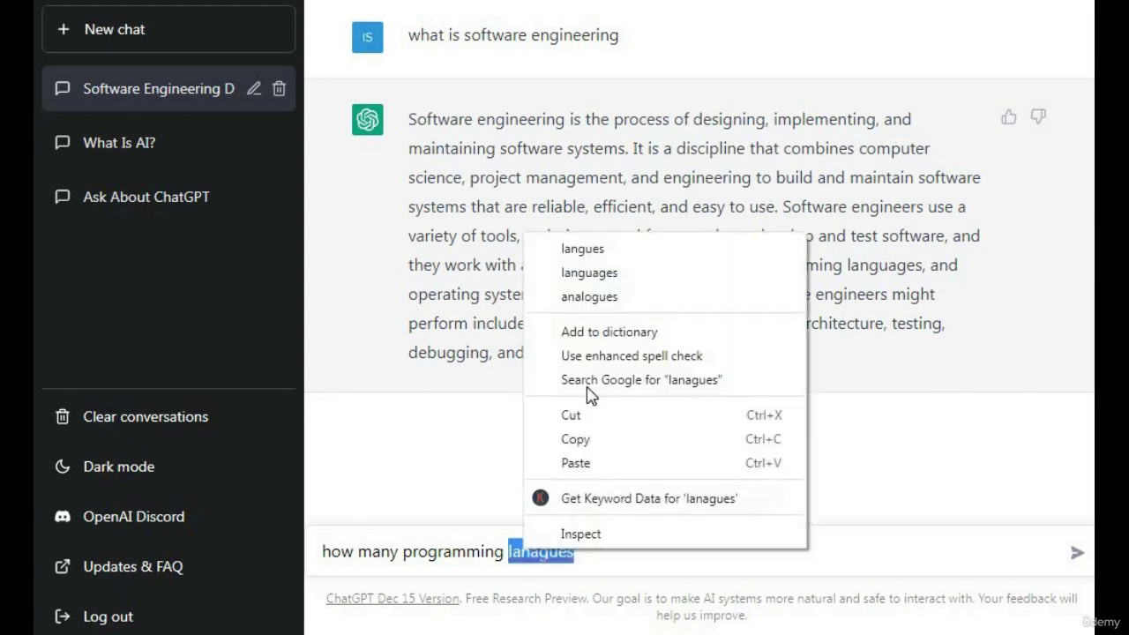
click(617, 276)
text(use i)
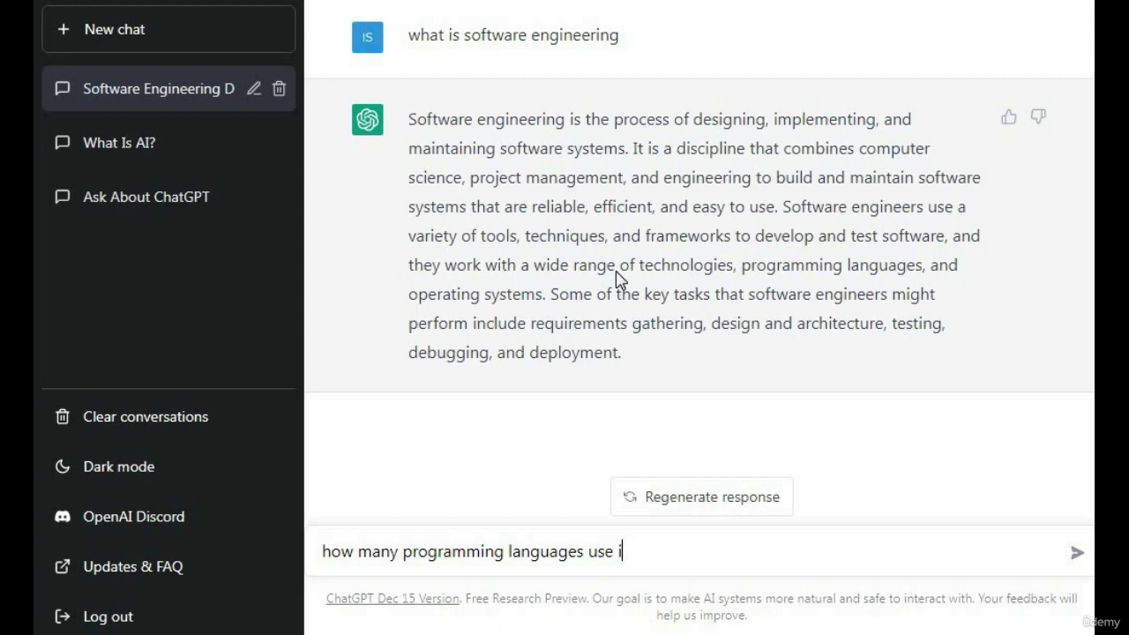
text(n software e)
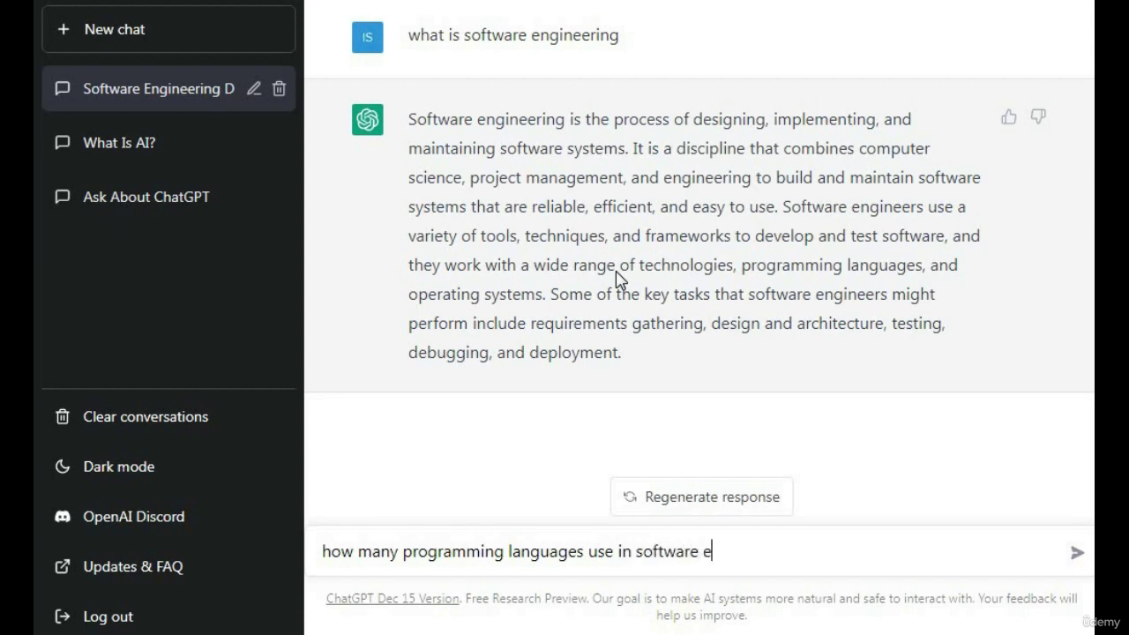
text(ngineerin)
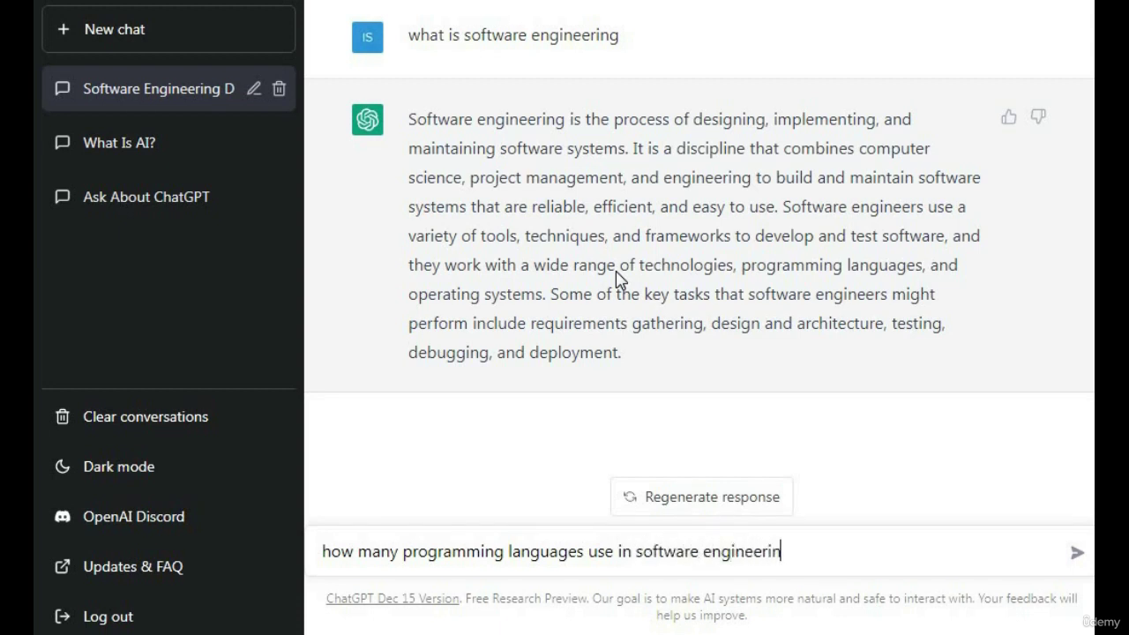
text(g)
key(Return)
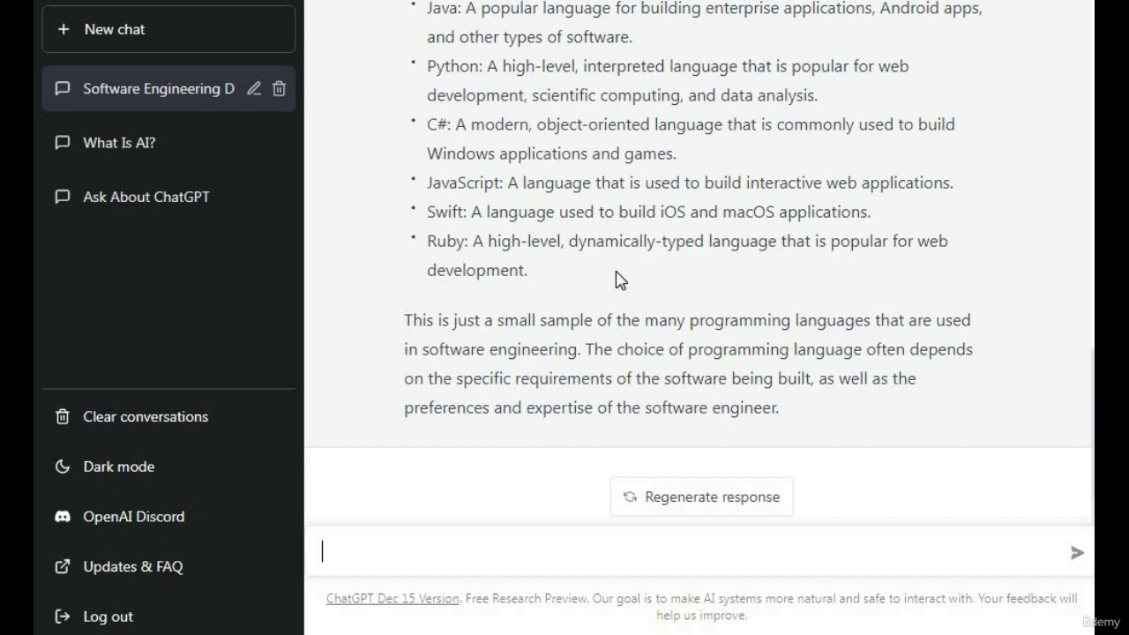
Send the question "why we use software engineering" in the same conversation
text(whar)
key(BackSpace)
key(BackSpace)
key(BackSpace)
text(why we use s)
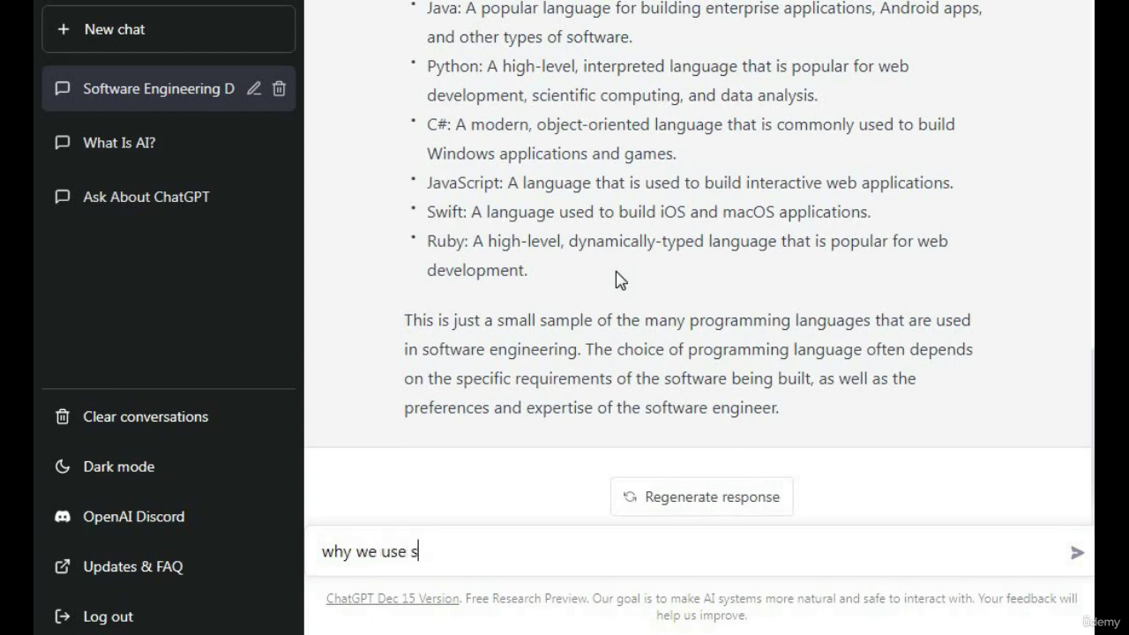
text(oftware eng)
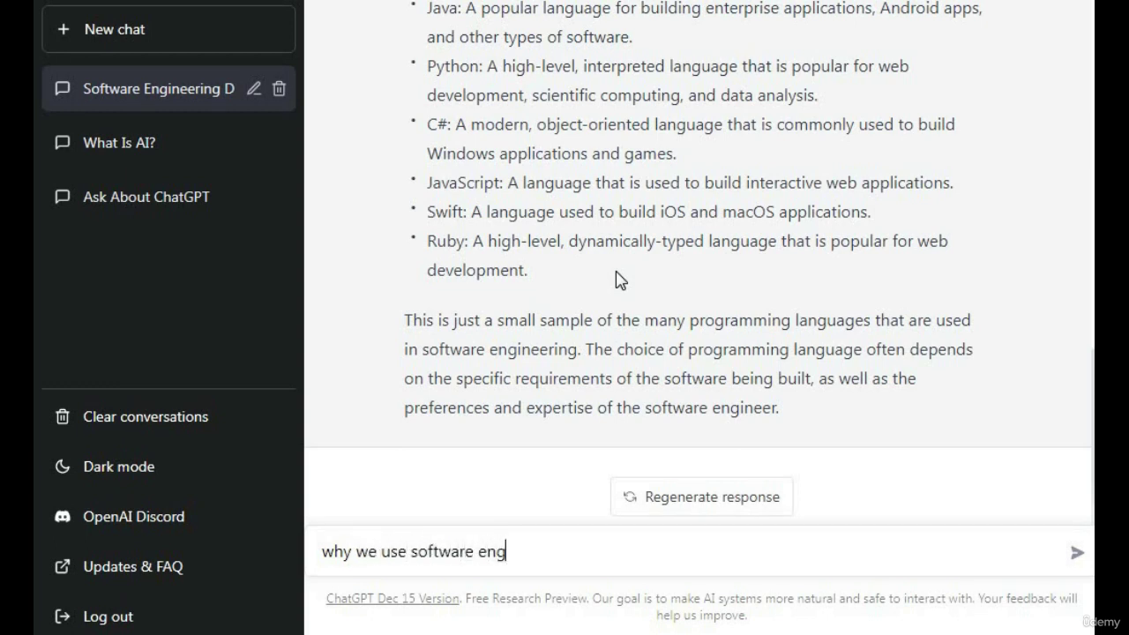
text(ineering)
key(Return)
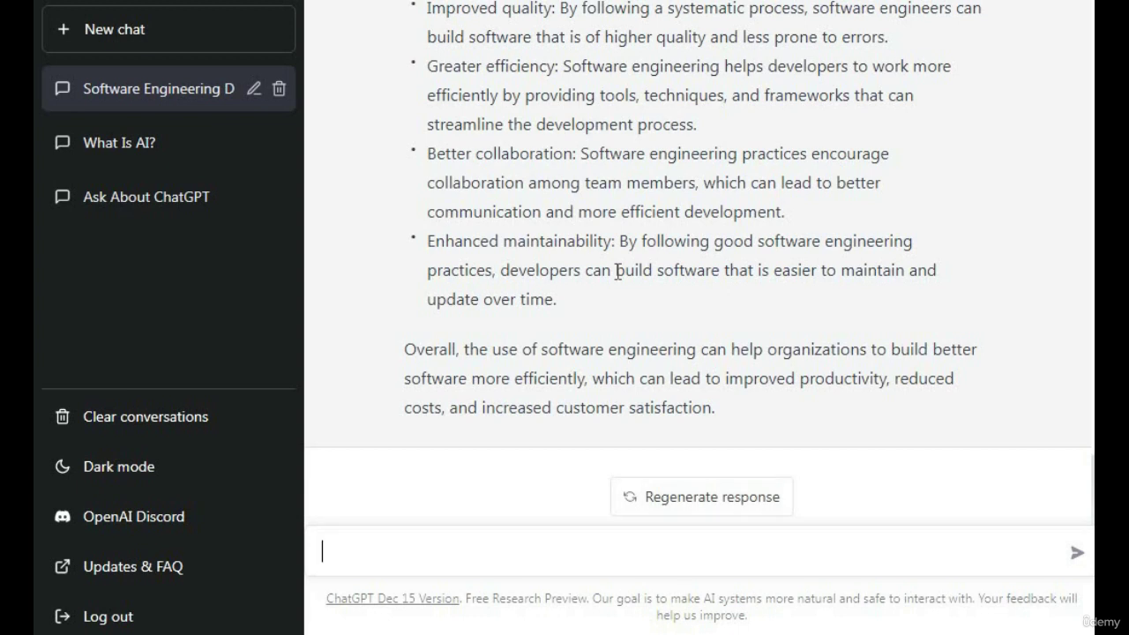
Ask "what is software engineering software tools", followed by a separate question, "what job can do software engineer"
text(what is software )
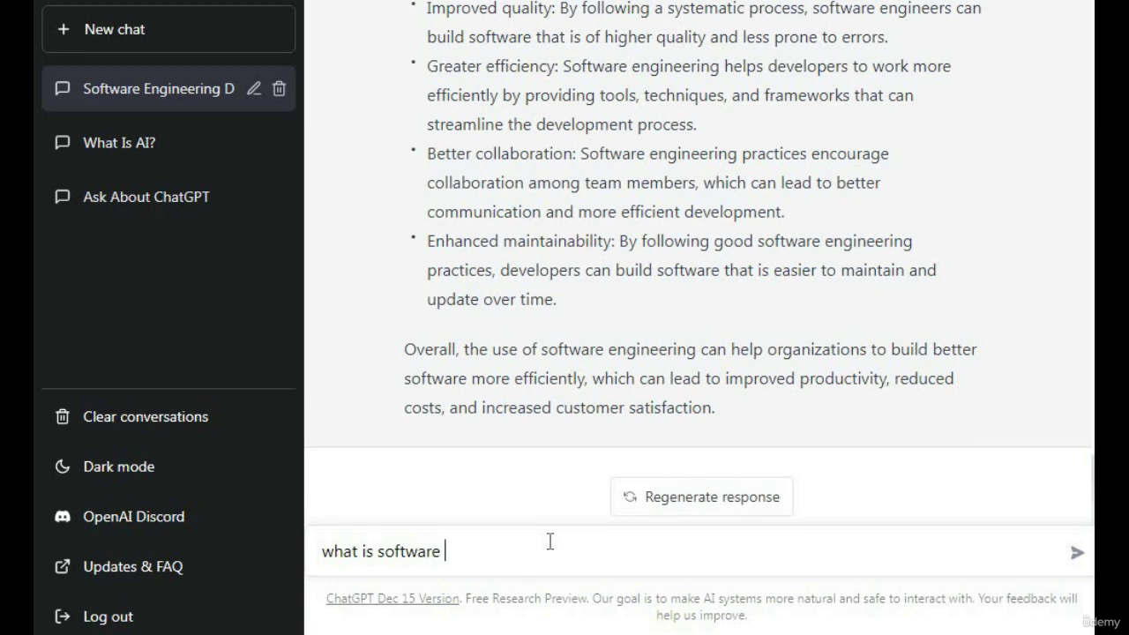
text(engineering software tools)
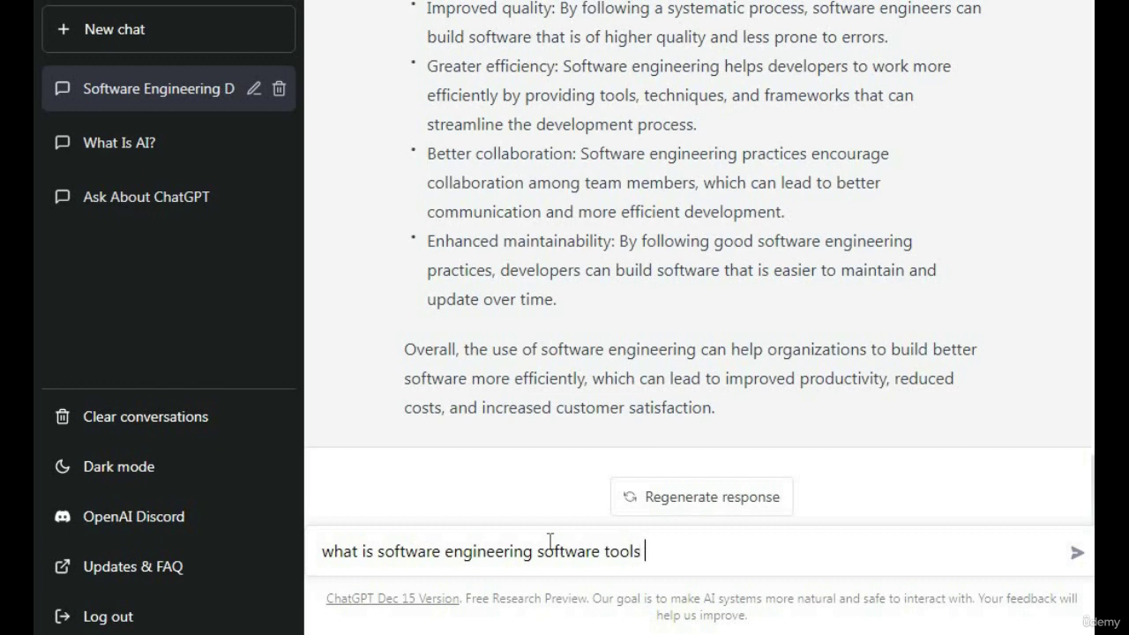
key(Return)
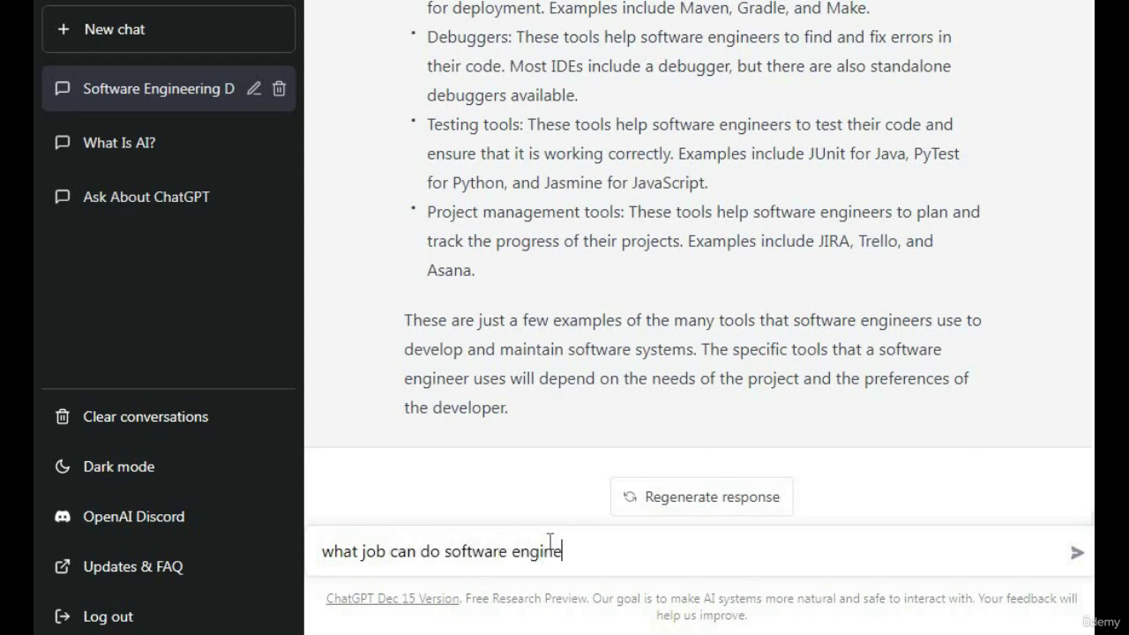
key(Return)
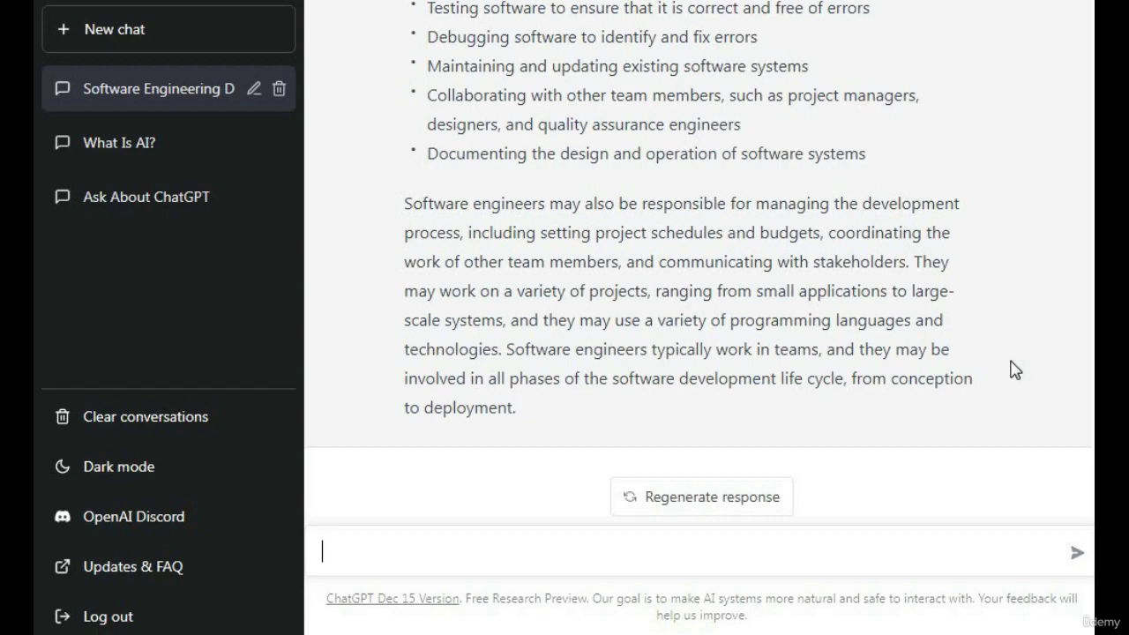
Review the whole conversation from the latest answer up to the first question and back down to the end
scroll(1015, 371, up, 10)
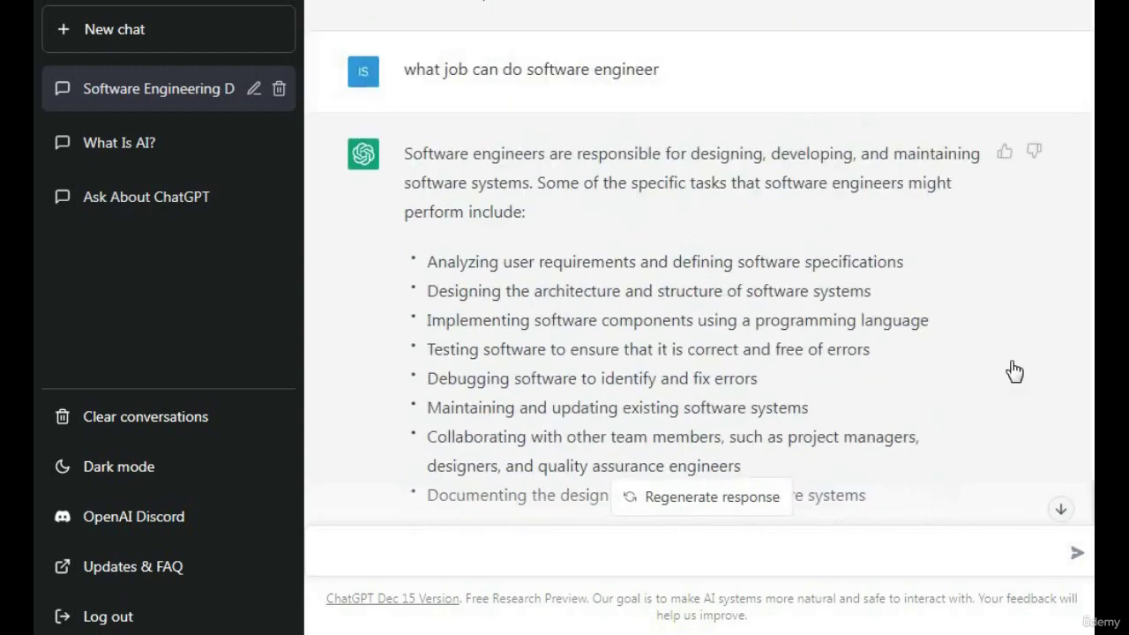
scroll(1014, 370, up, 10)
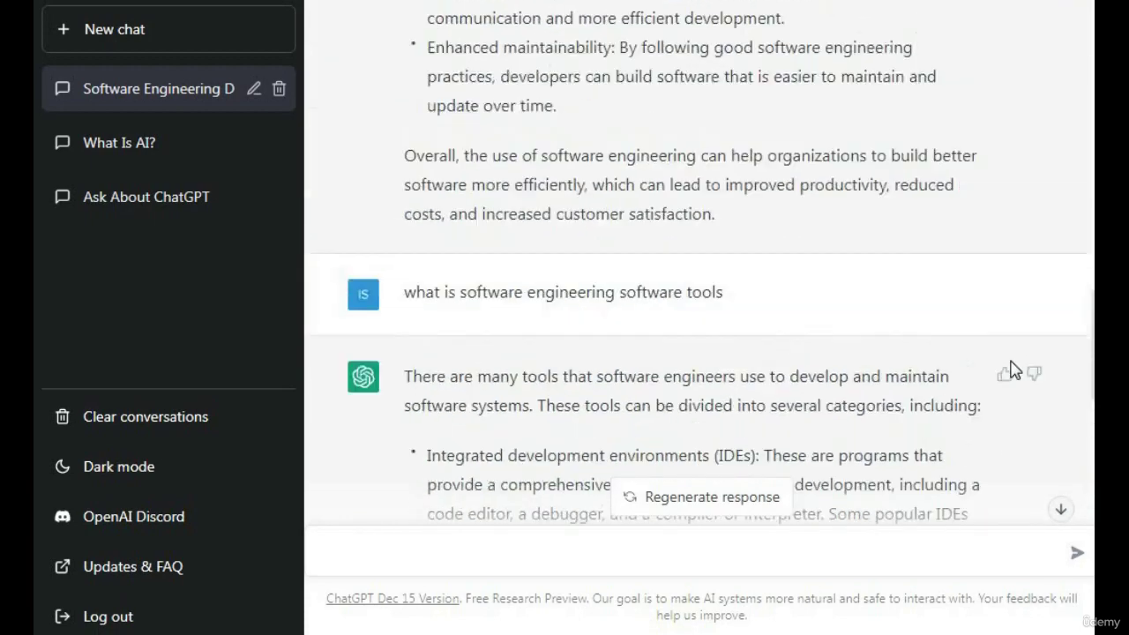
scroll(1014, 370, up, 10)
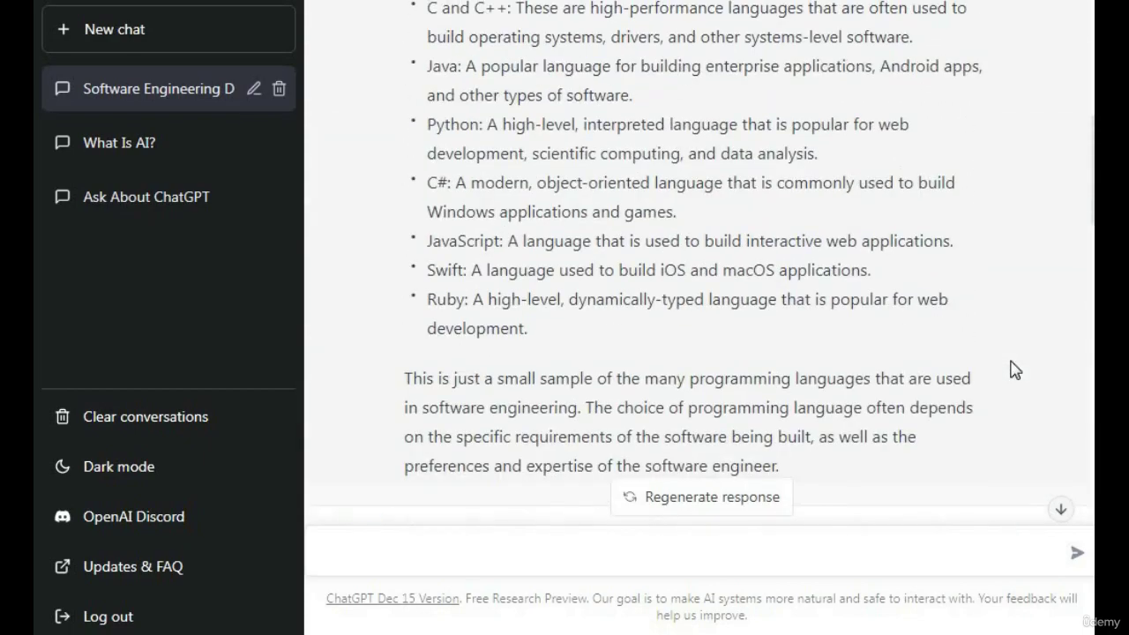
scroll(1014, 370, up, 6)
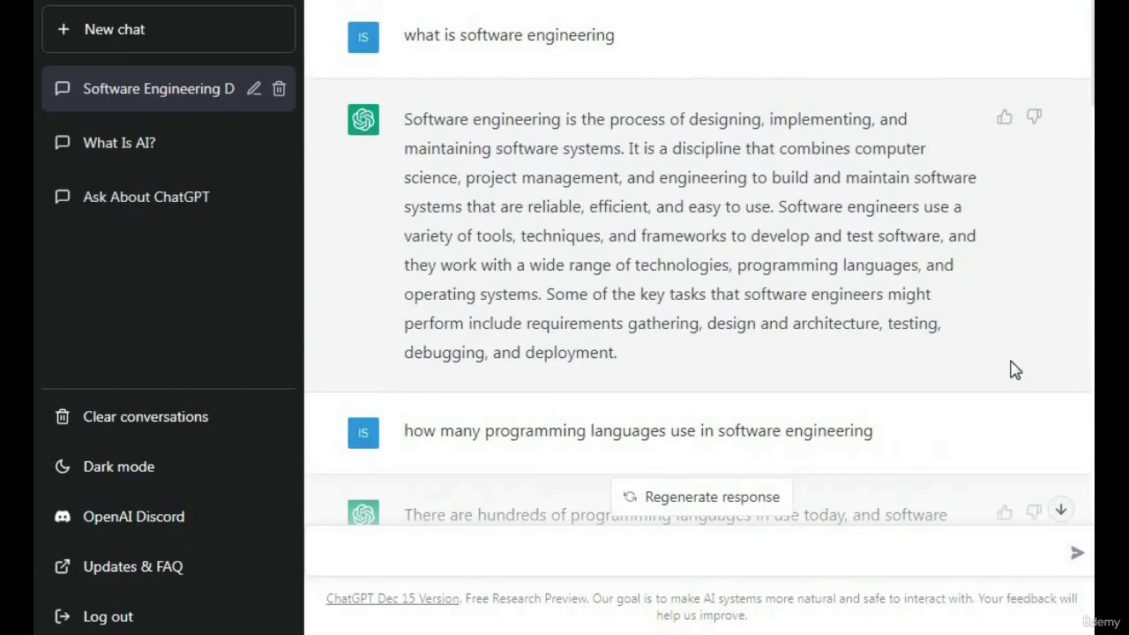
scroll(1014, 371, down, 10)
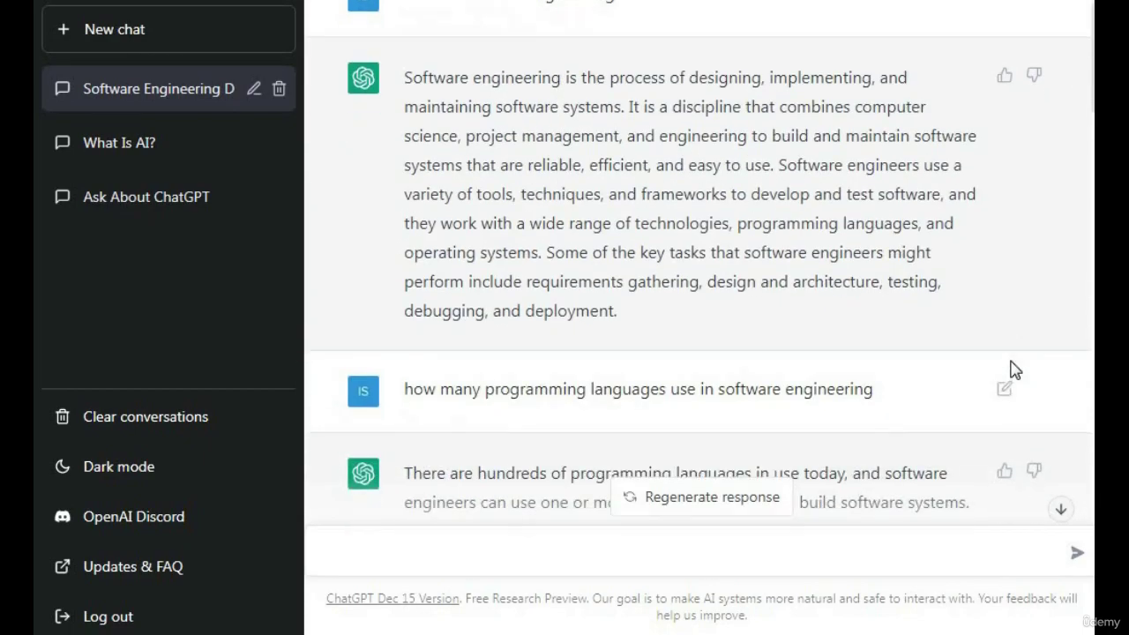
scroll(1014, 370, down, 15)
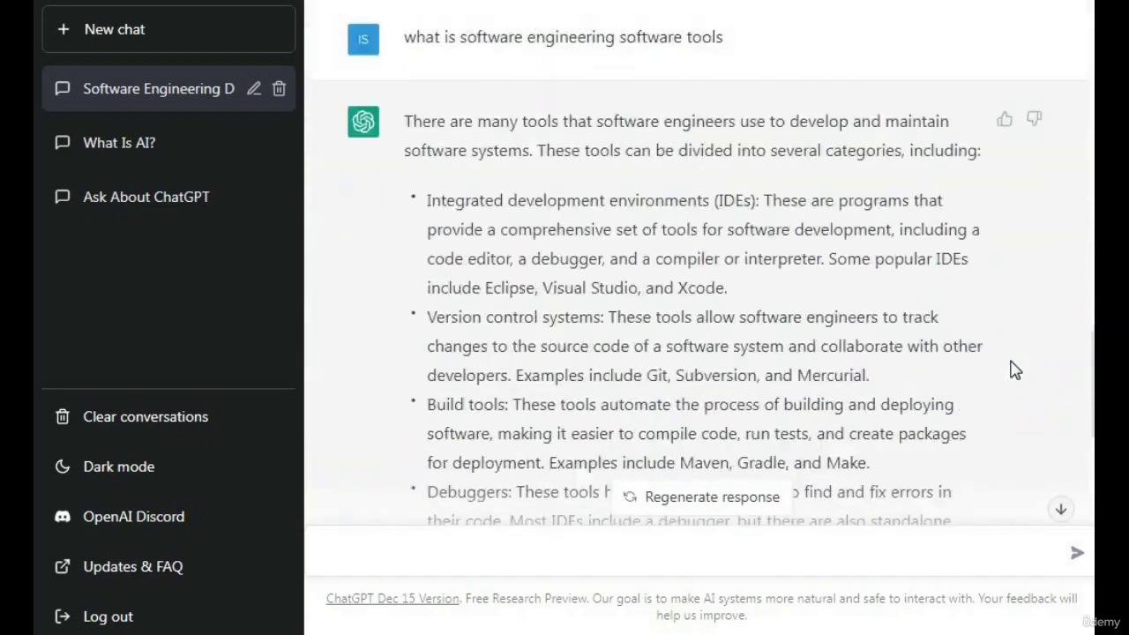
scroll(1014, 371, down, 2)
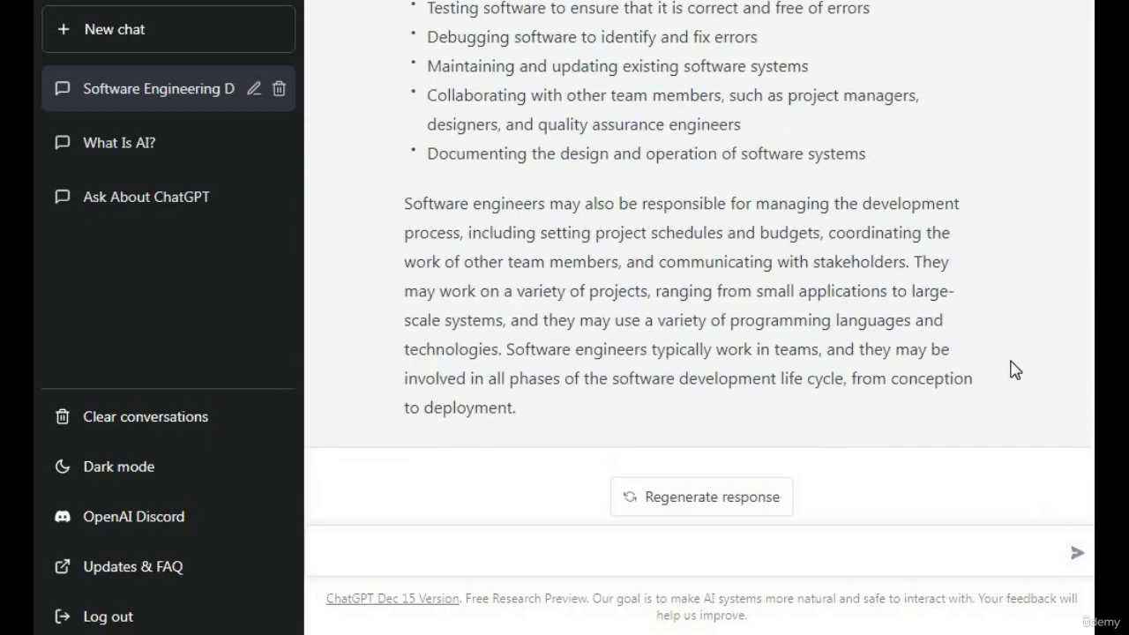